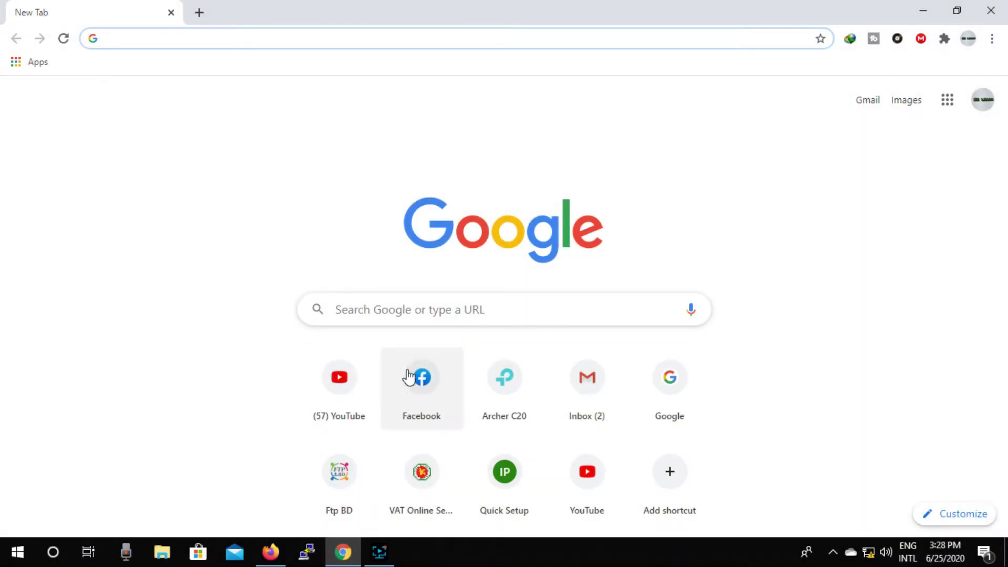
# Step: Load the router's admin page at 192.168.0.1 in Chrome
pyautogui.click(178, 39)
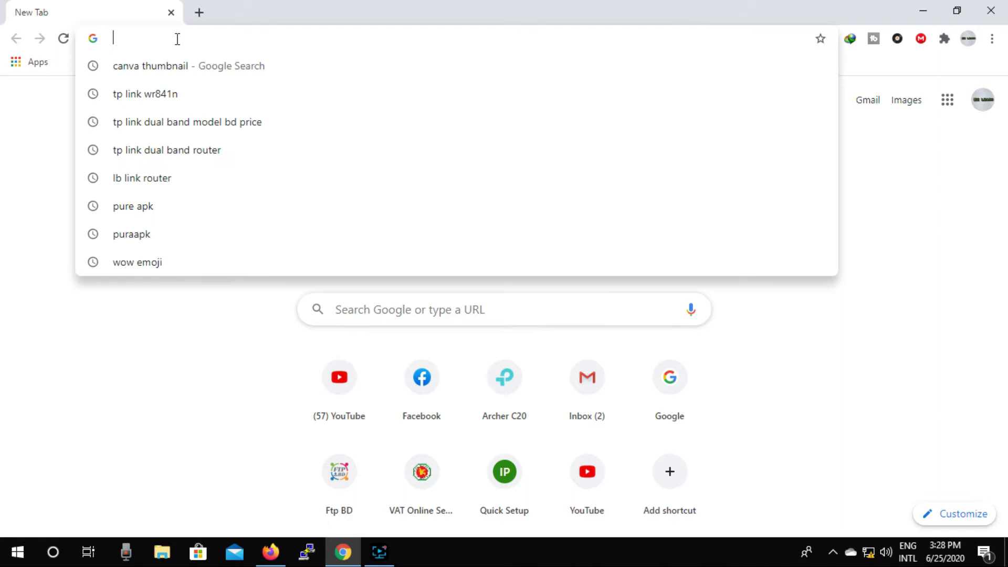
pyautogui.write('19')
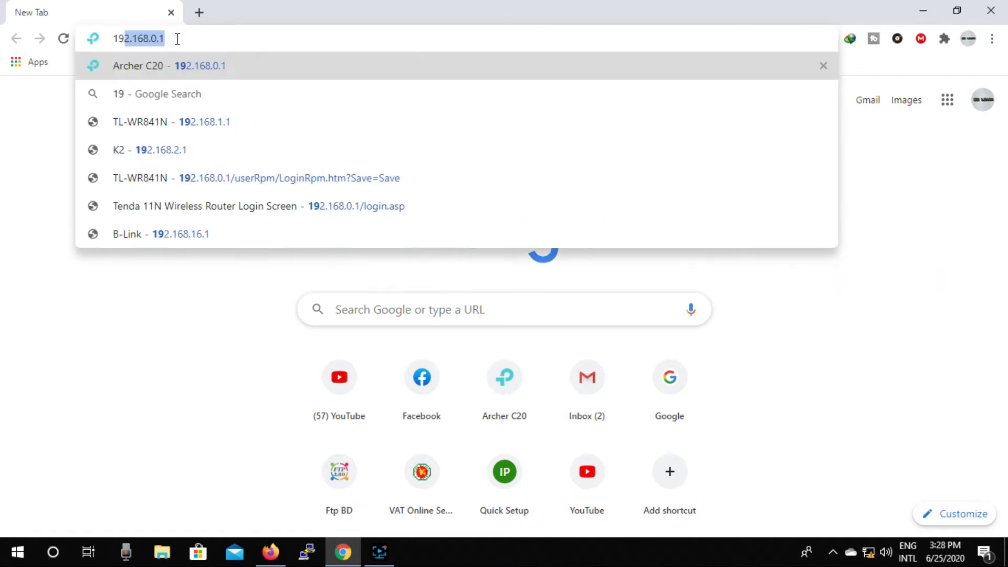
pyautogui.write('2.168.0.1')
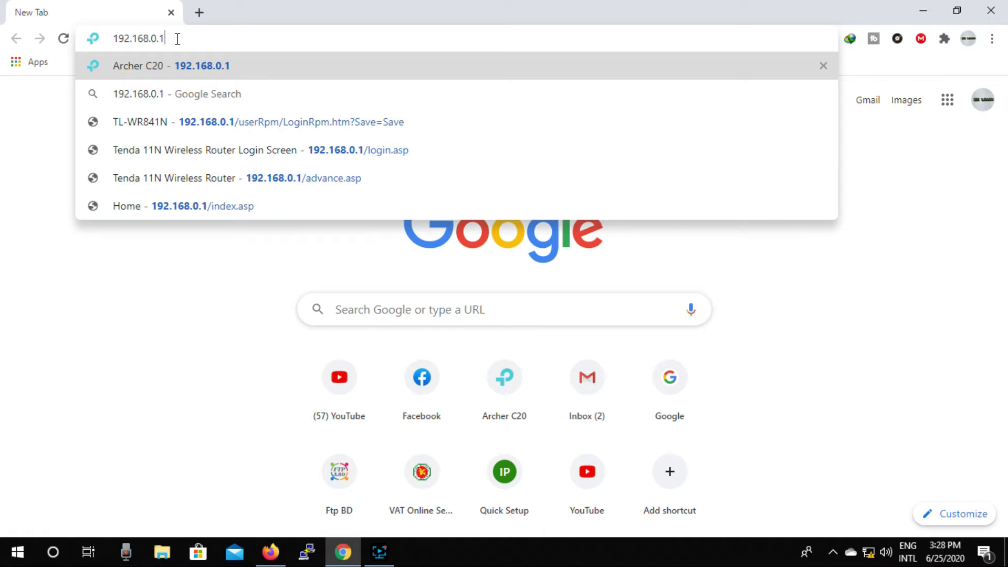
pyautogui.press('Return')
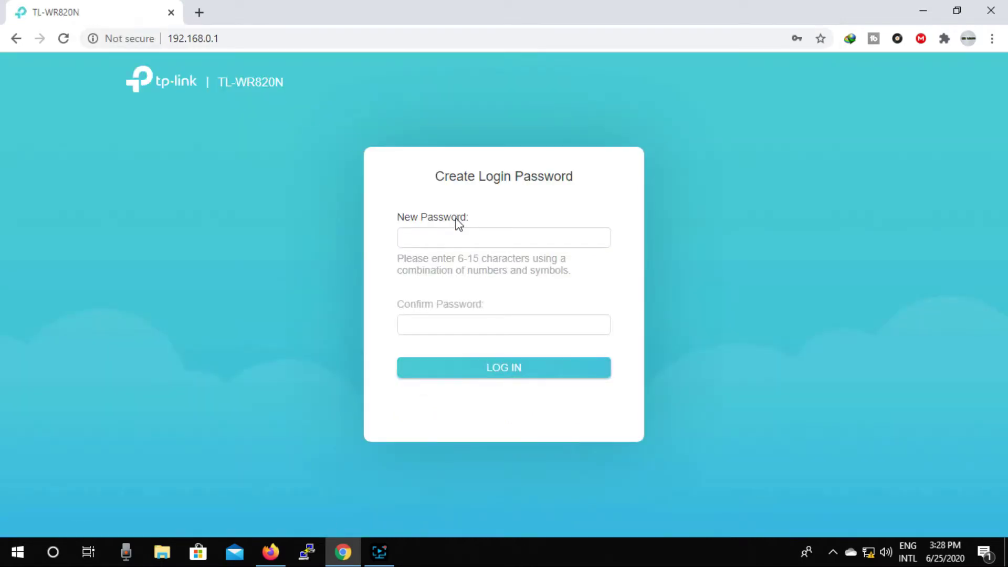
# Step: Enter a 7-character admin login password, confirm it, and submit it
pyautogui.click(450, 240)
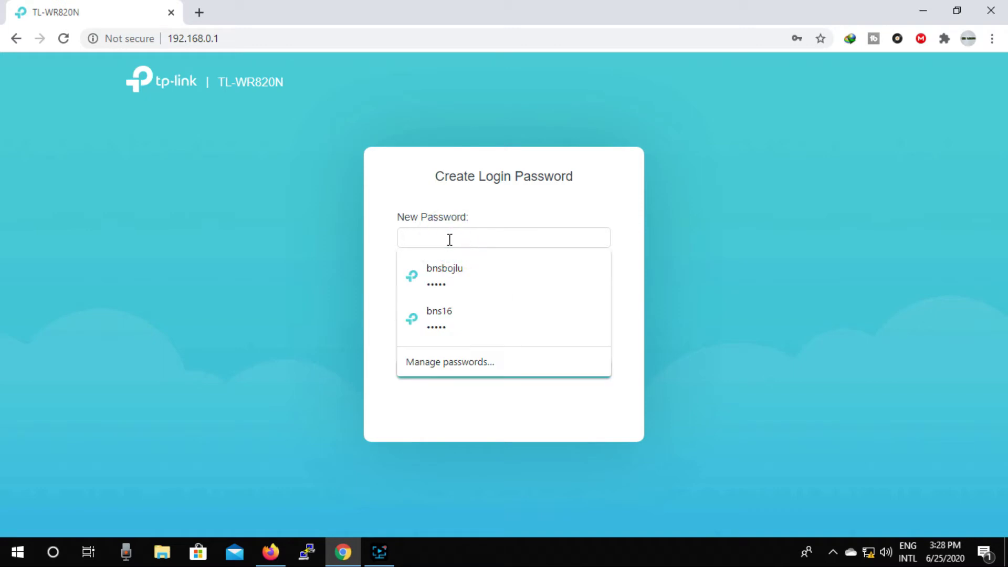
pyautogui.click(450, 239)
pyautogui.write('••')
pyautogui.press('BackSpace')
pyautogui.press('BackSpace')
pyautogui.write('•')
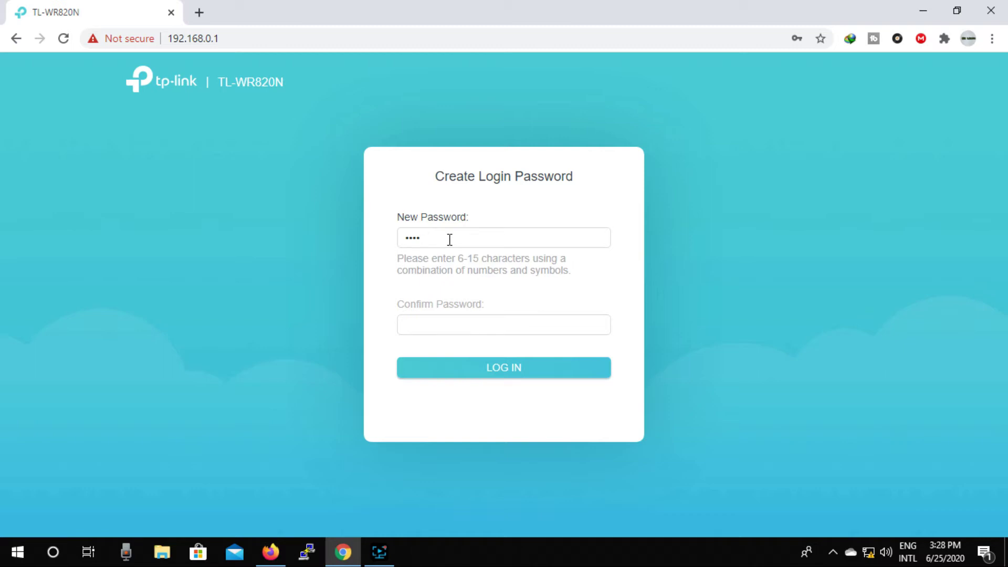
pyautogui.press('BackSpace')
pyautogui.press('BackSpace')
pyautogui.press('BackSpace')
pyautogui.press('BackSpace')
pyautogui.write('•••••••')
pyautogui.click(442, 325)
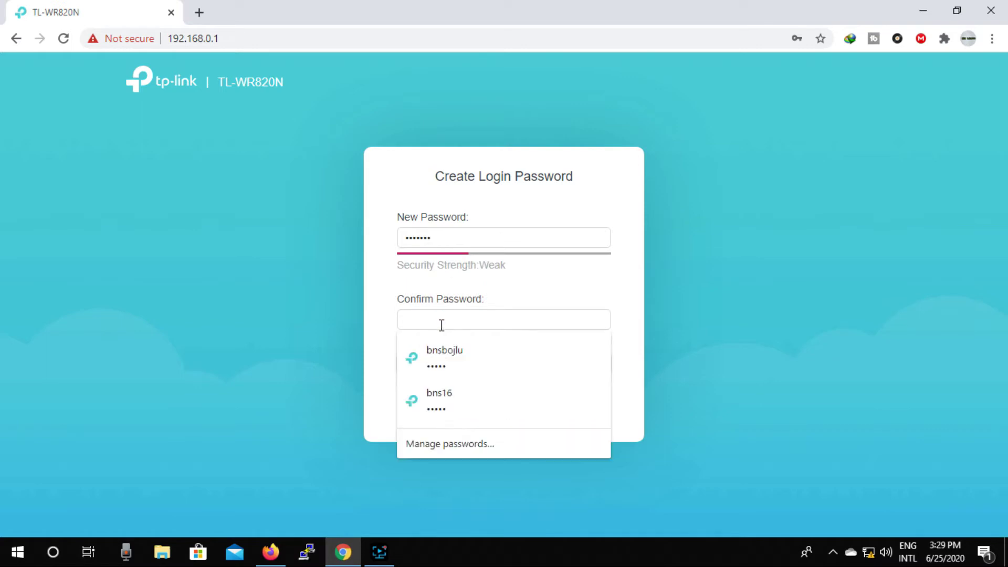
pyautogui.write('•••••••')
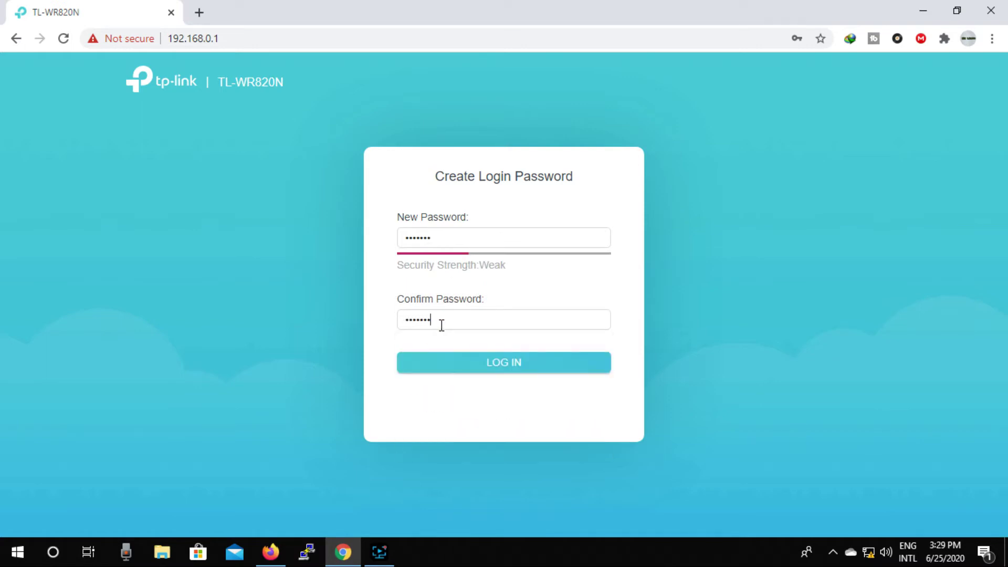
pyautogui.click(474, 362)
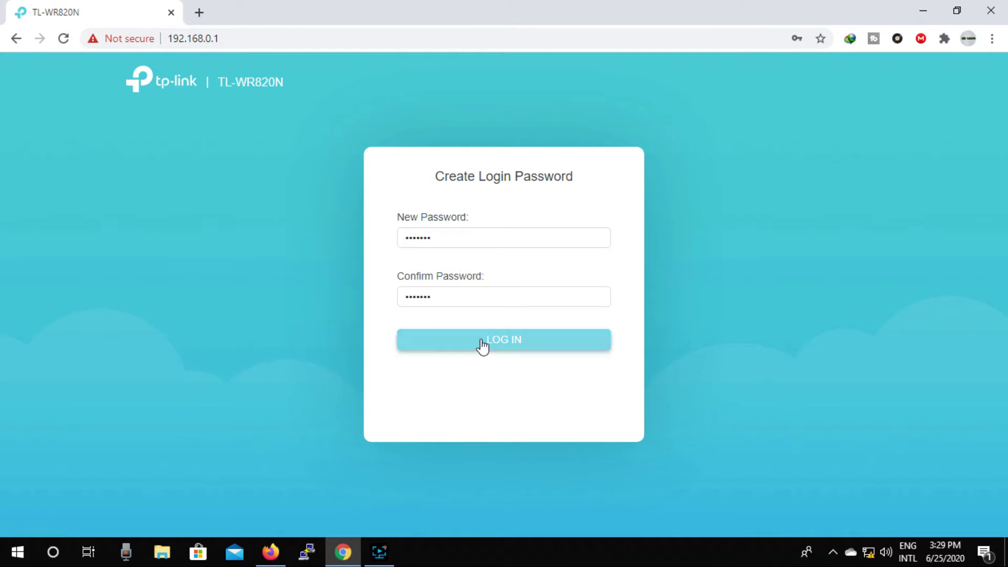
# Step: Log in, dismiss Chrome's update-password prompt, and set Connection Type to PPPoE
pyautogui.click(482, 346)
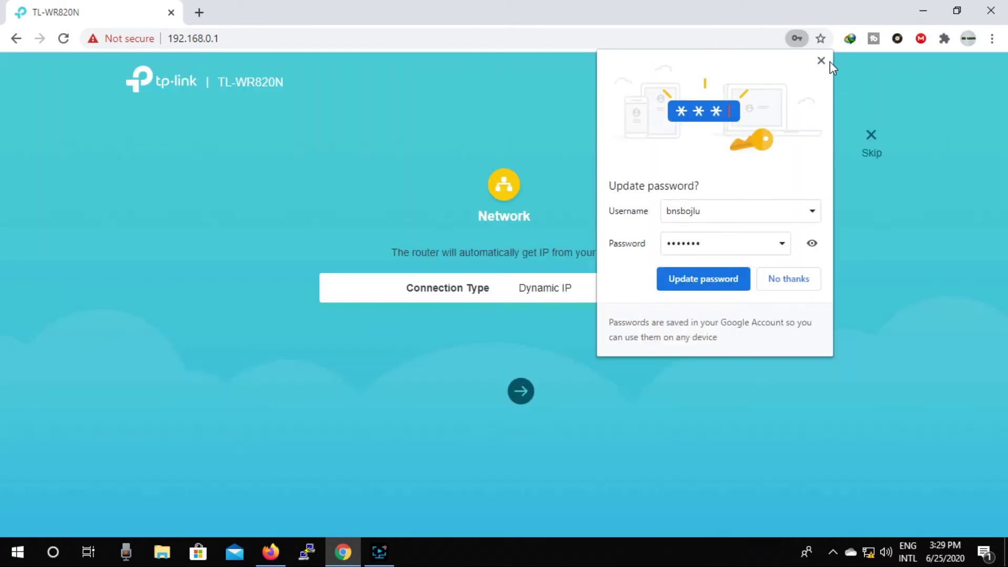
pyautogui.click(822, 61)
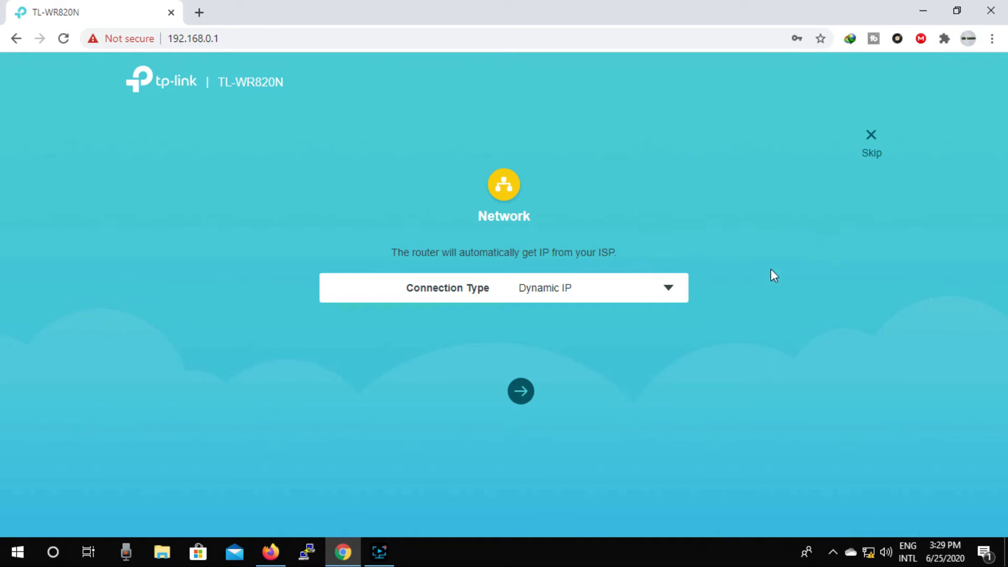
pyautogui.click(669, 288)
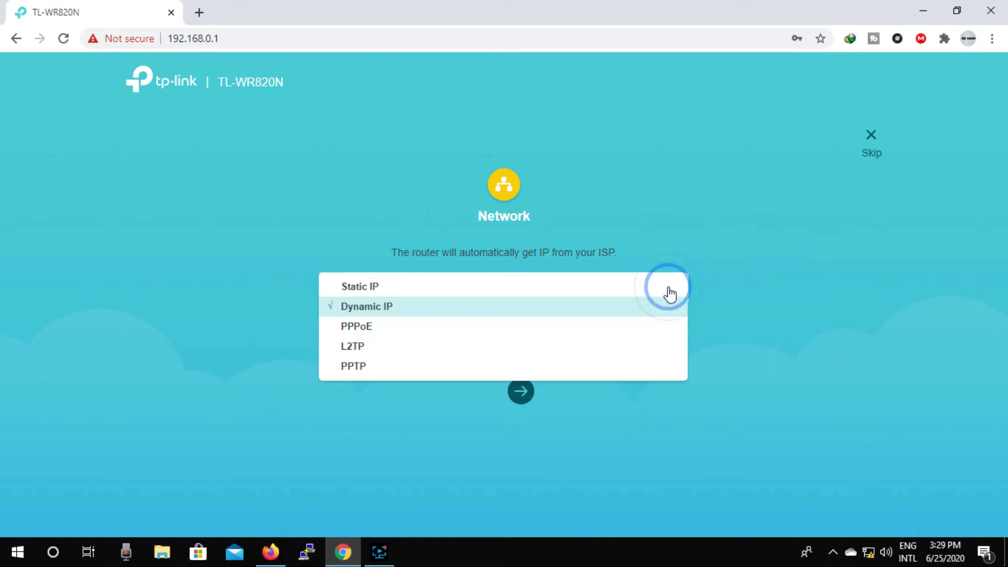
pyautogui.click(379, 333)
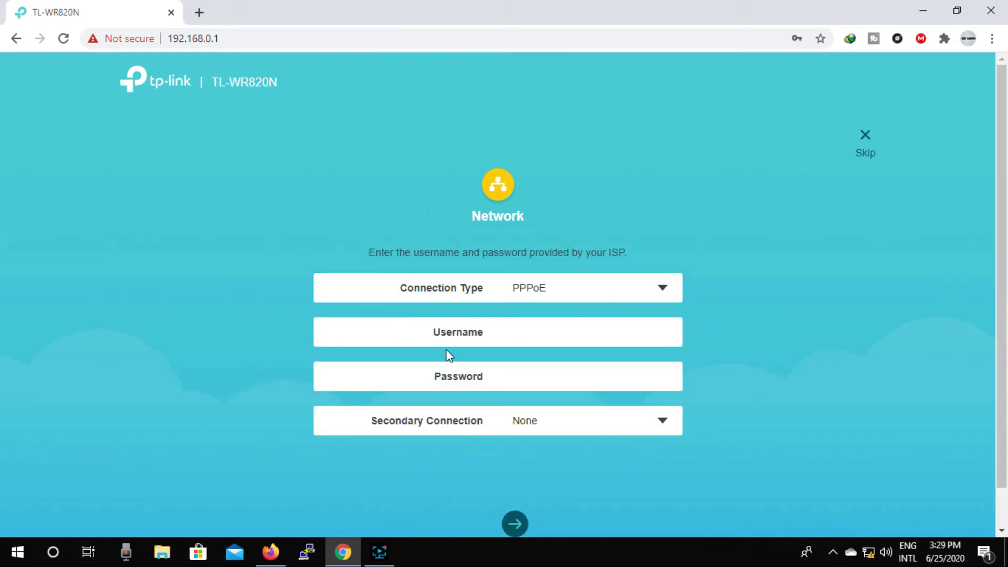
# Step: Fill in the ISP account username and password for the PPPoE connection
pyautogui.click(625, 339)
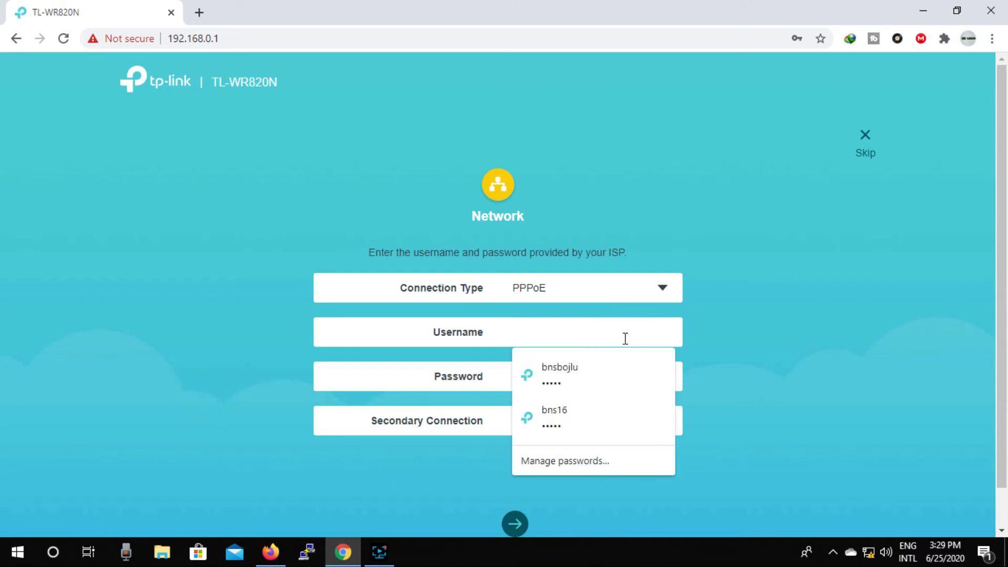
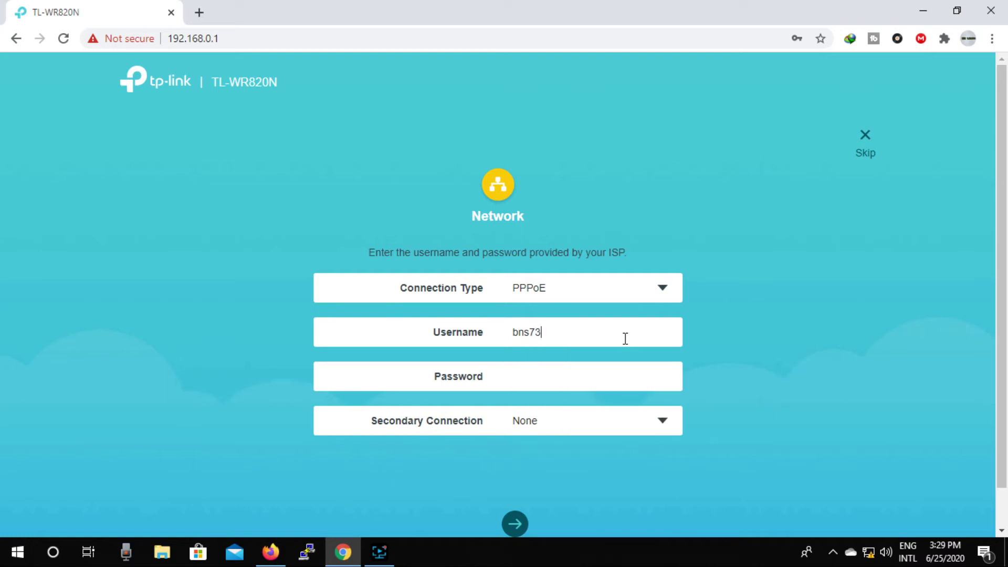
pyautogui.press('Tab')
# Step: Replace the end of the default TP-Link_A55E SSID with a custom name and type a new Wi-Fi password
pyautogui.click(513, 523)
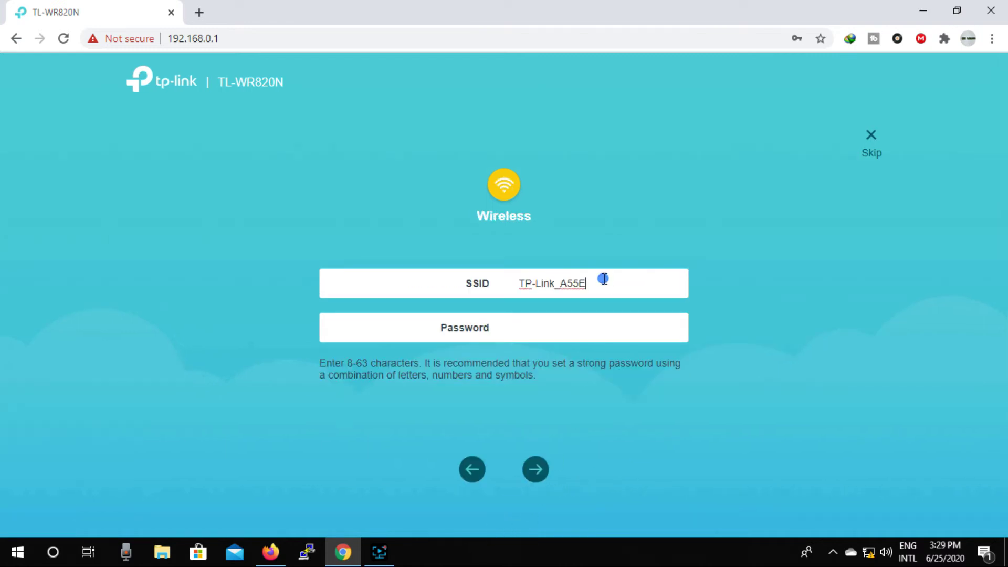
pyautogui.moveTo(600, 281); pyautogui.dragTo(522, 282)
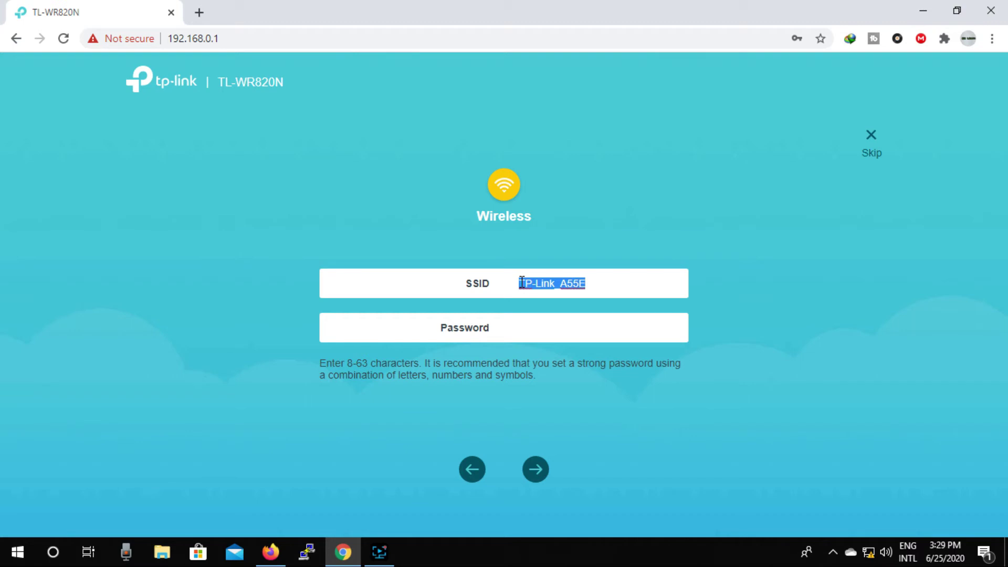
pyautogui.write('md')
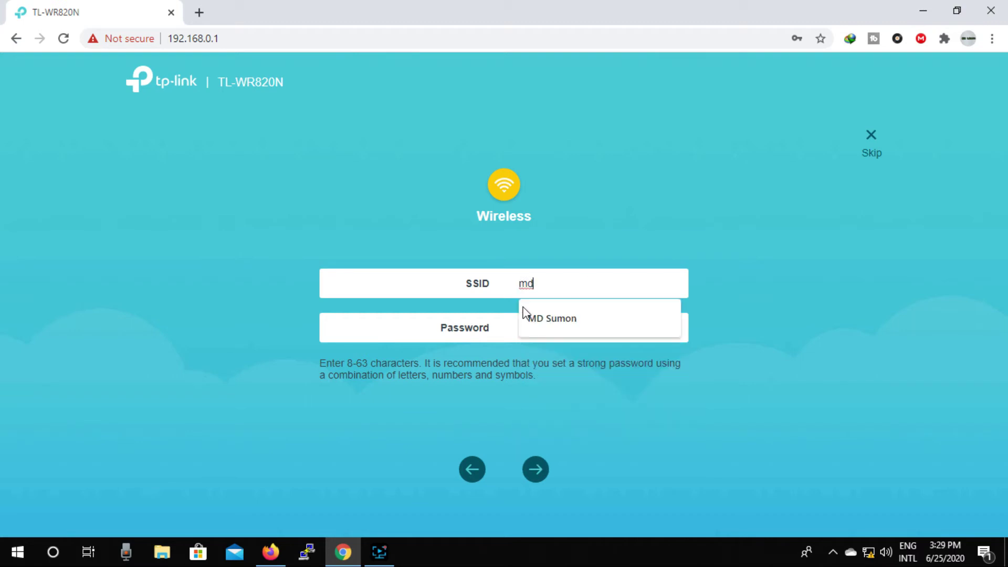
pyautogui.click(544, 320)
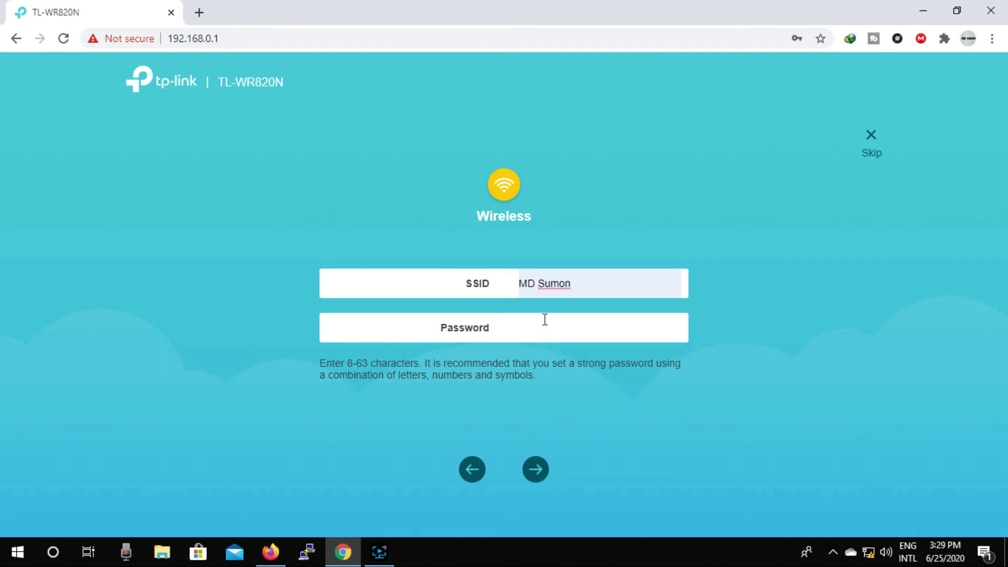
pyautogui.click(554, 328)
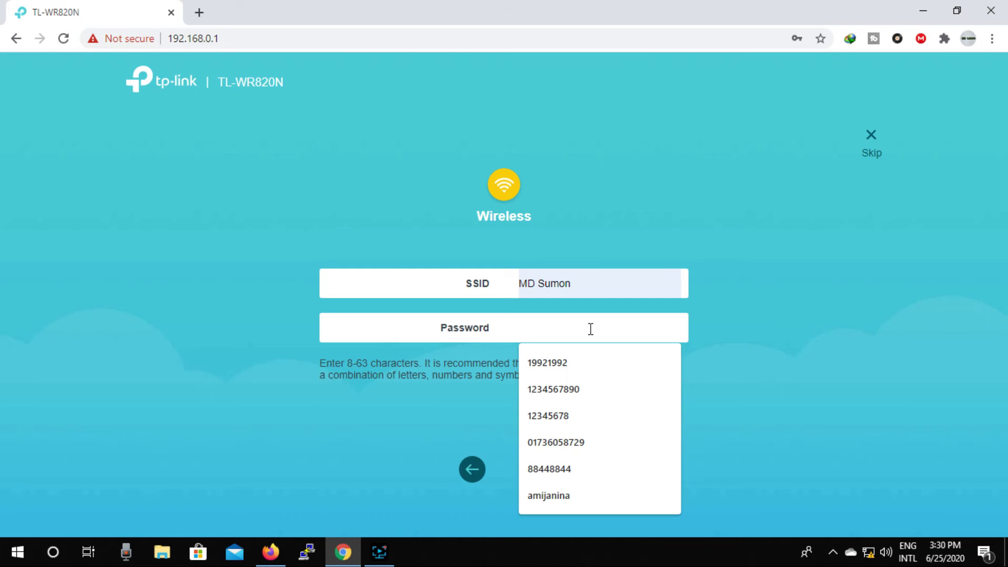
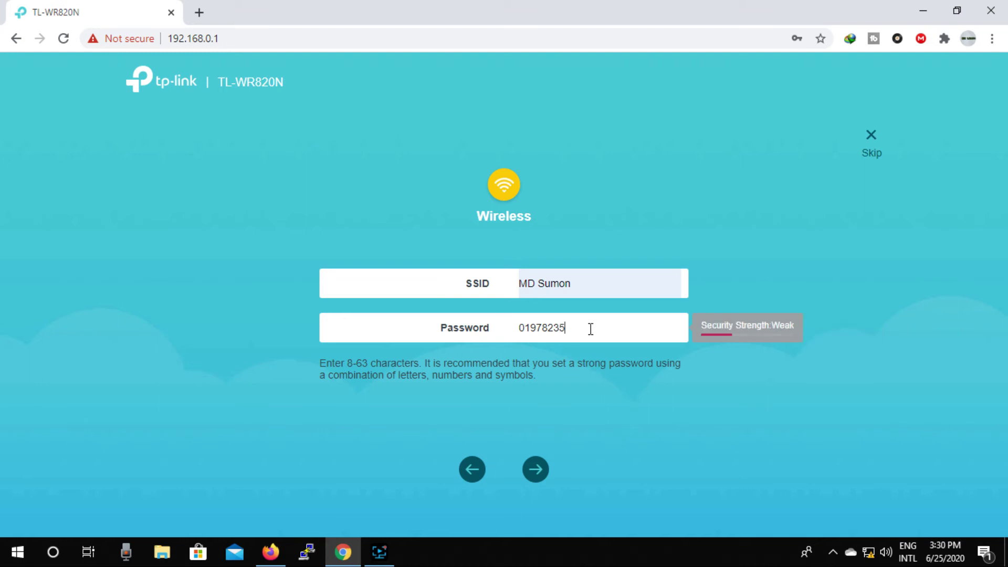
# Step: Advance past the Wireless step and complete the quick setup, reaching the Device dashboard
pyautogui.click(535, 470)
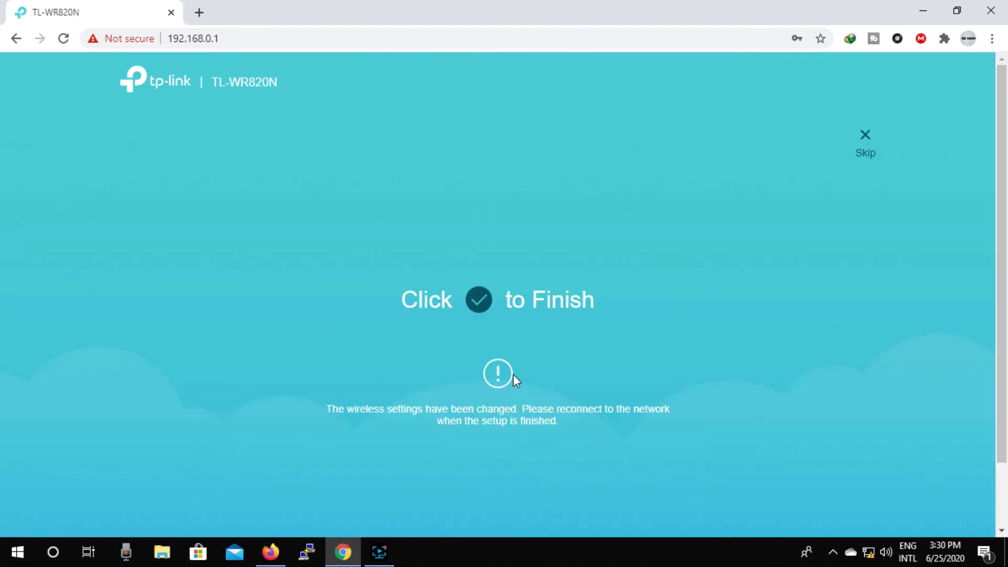
pyautogui.tripleClick(481, 298)
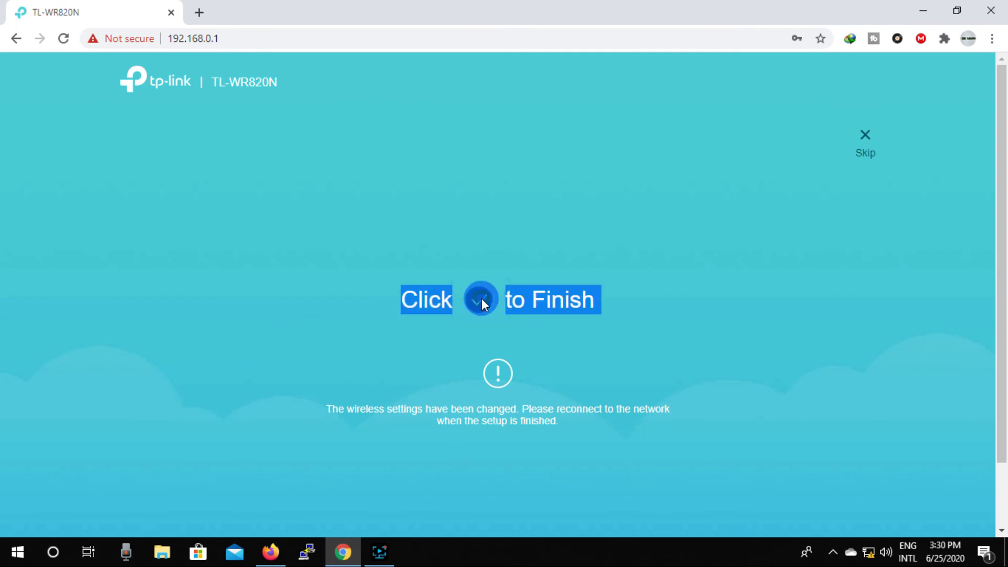
pyautogui.click(540, 421)
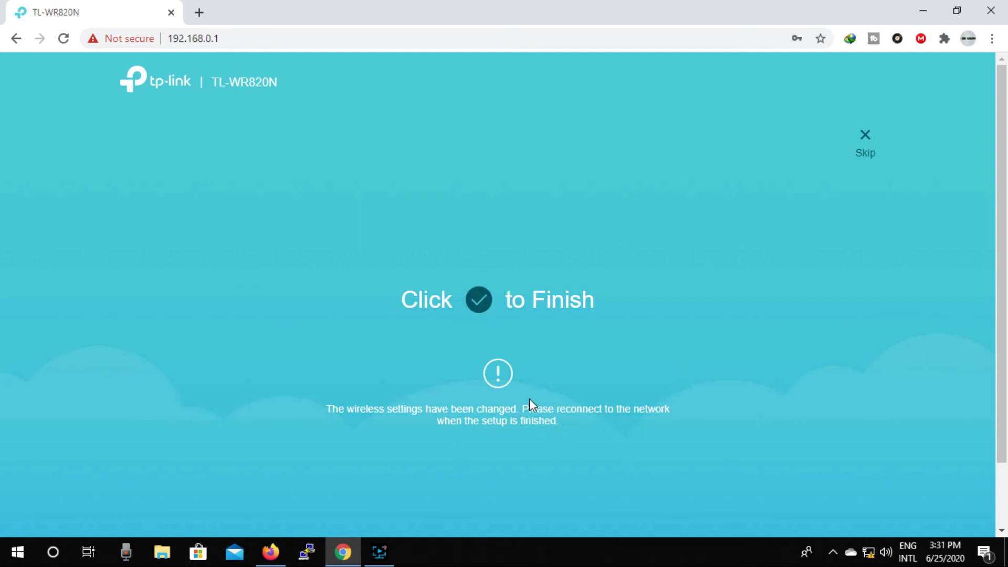
pyautogui.click(474, 296)
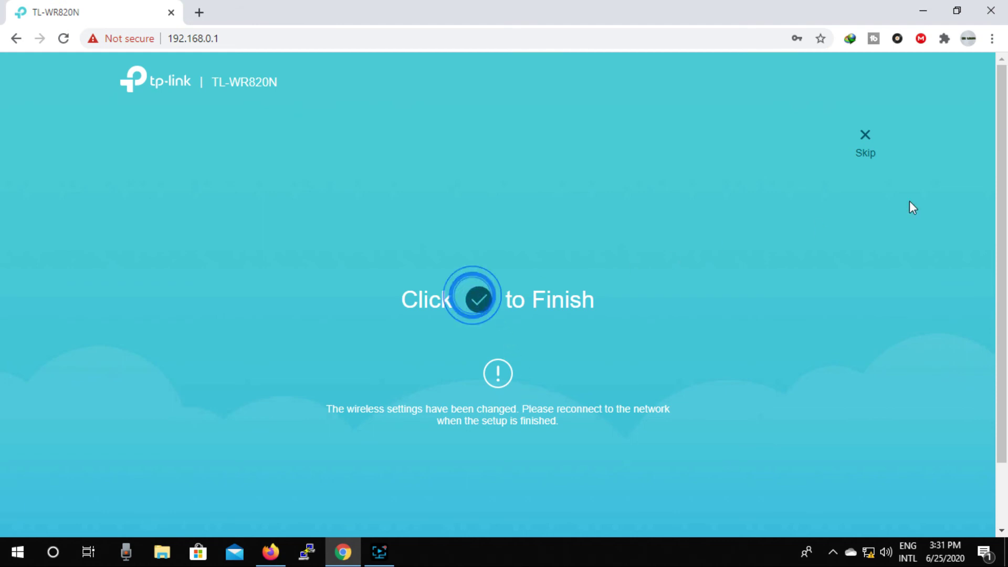
# Step: Review the Connection Type options under Network settings, then log out to the Log In page
pyautogui.click(863, 152)
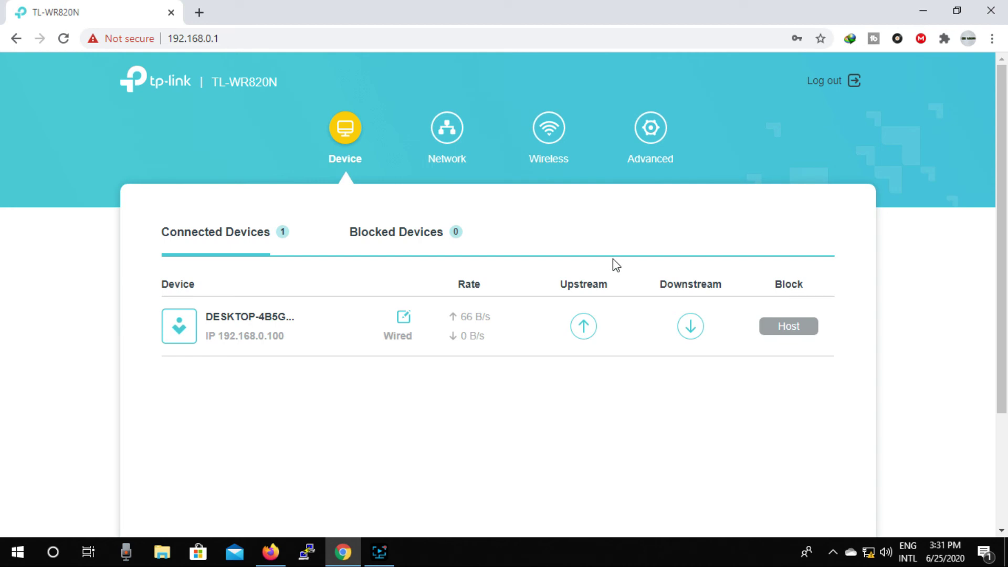
pyautogui.click(454, 131)
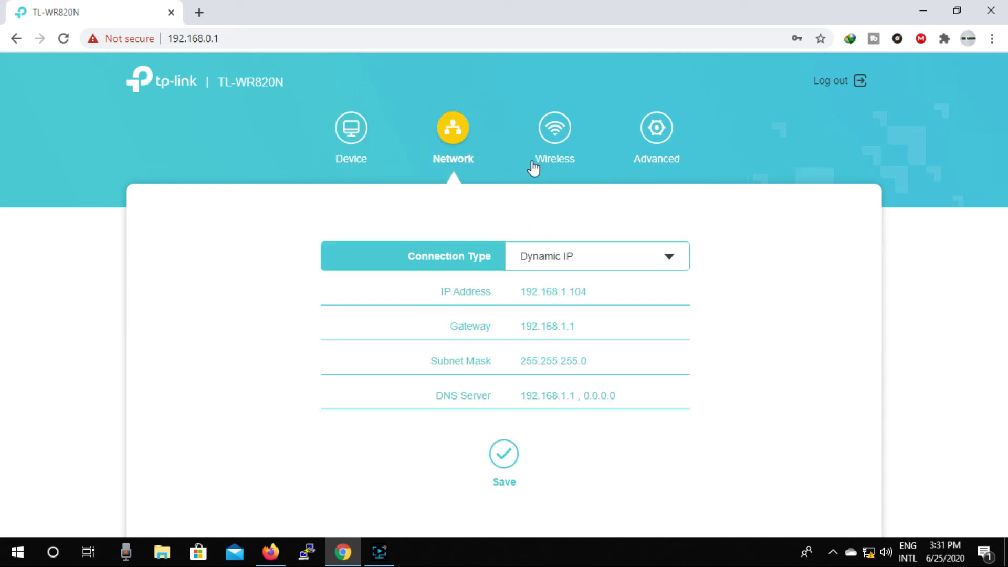
pyautogui.click(681, 252)
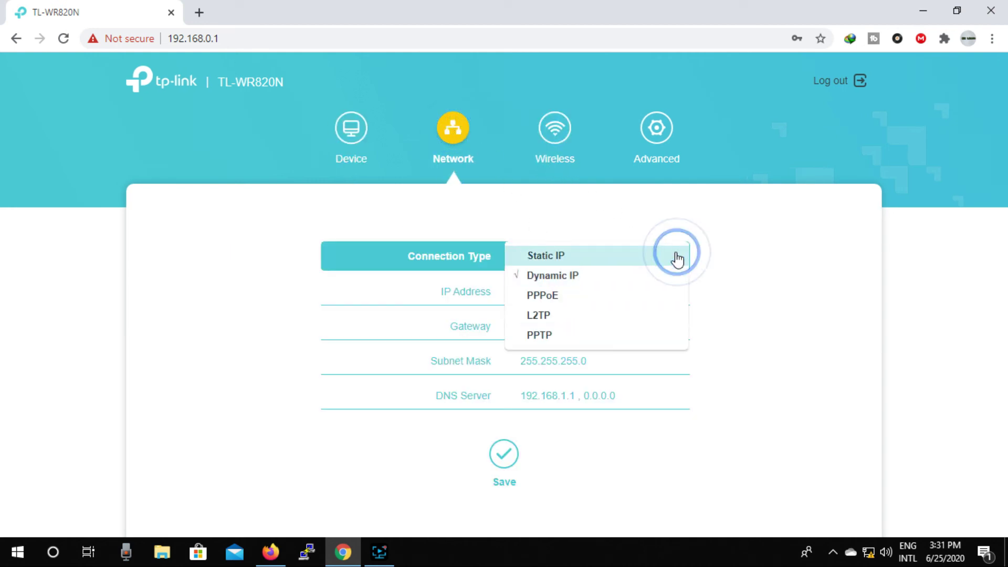
pyautogui.click(748, 258)
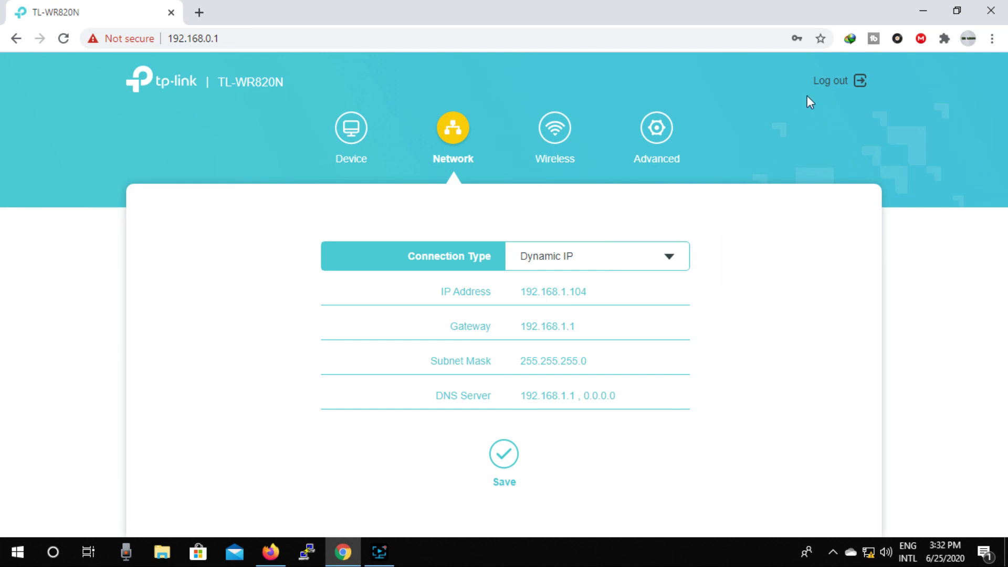
pyautogui.click(835, 83)
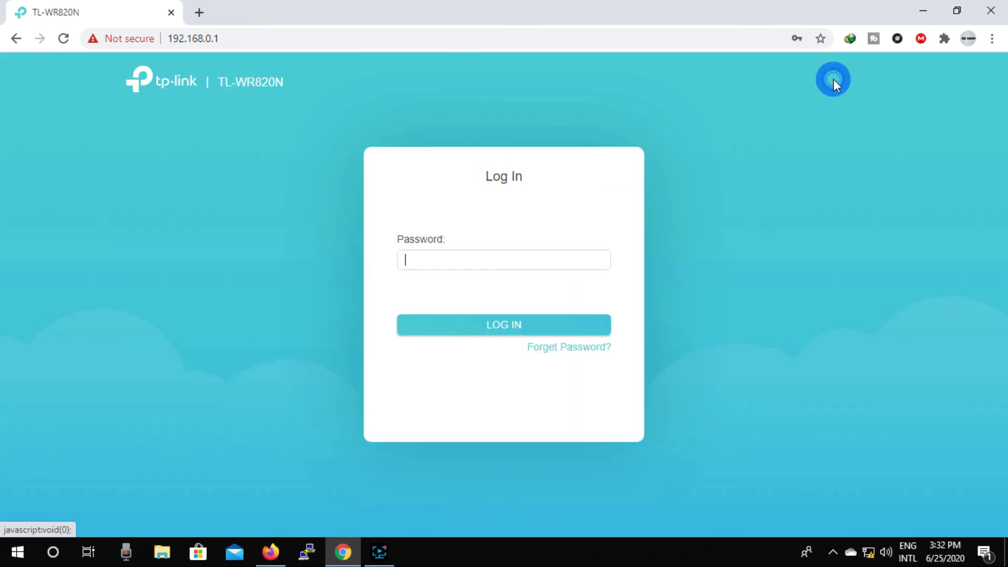
pyautogui.click(523, 264)
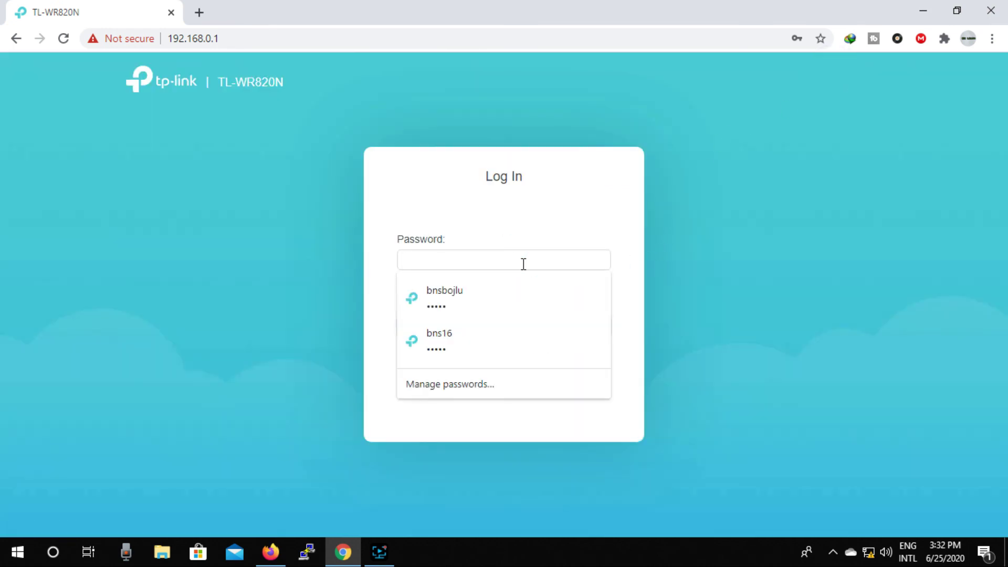